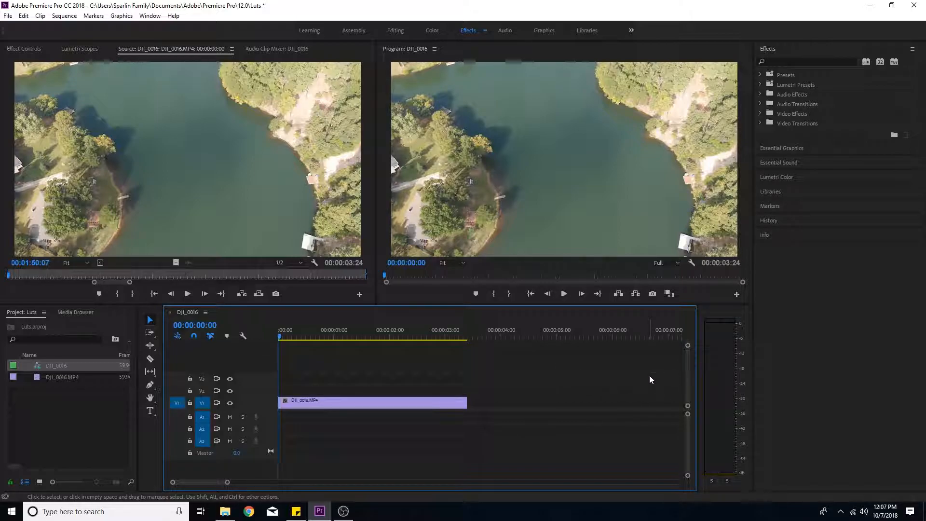
# Play the DJI_0016 sequence and pause it at about 00:00:01:47
pyautogui.click(565, 295)
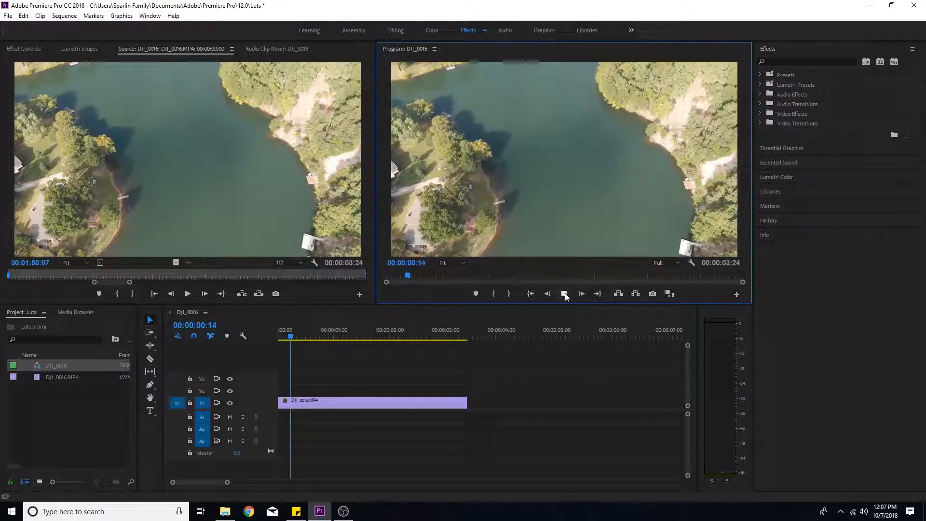
pyautogui.click(564, 294)
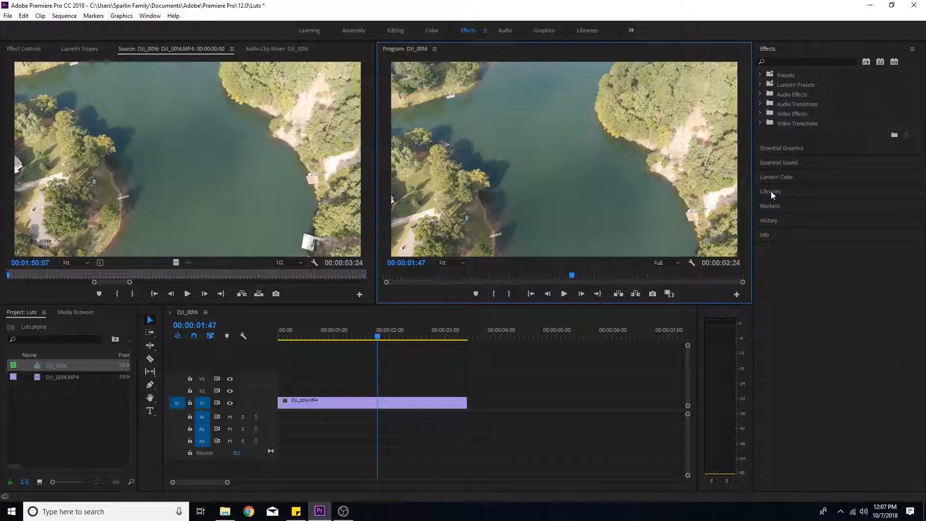
# Try the Arctic Circle_4 LUT from the Peter McKinnon LUTS - Cine Pack 1 folder on the clip, and reset the input LUT to None
pyautogui.click(778, 177)
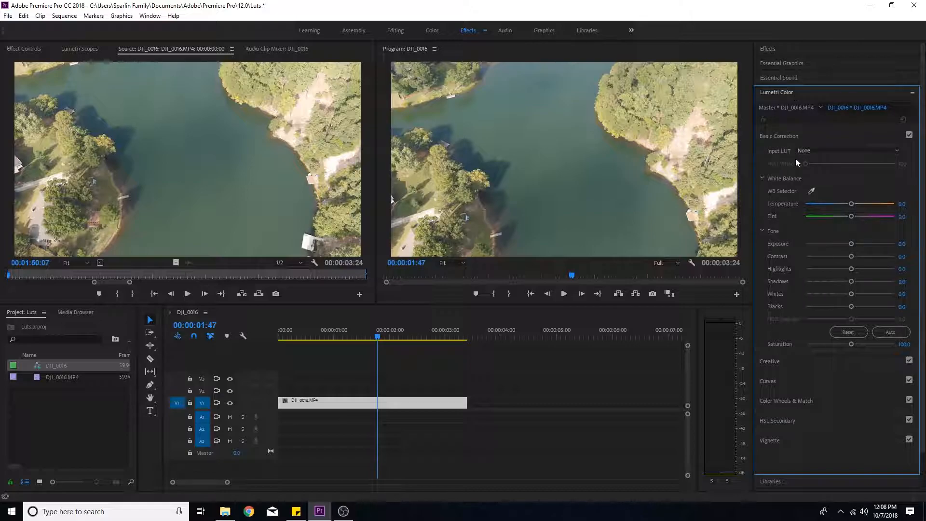
pyautogui.click(851, 151)
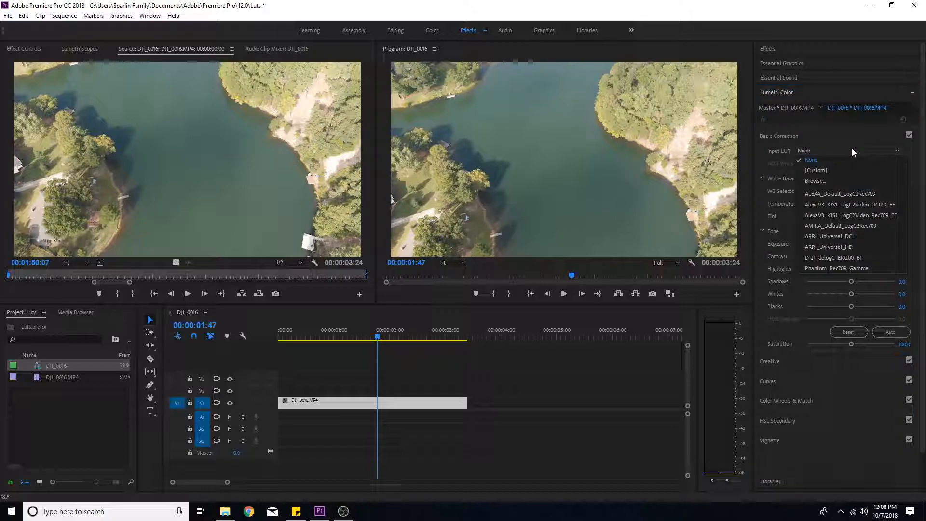
pyautogui.click(813, 182)
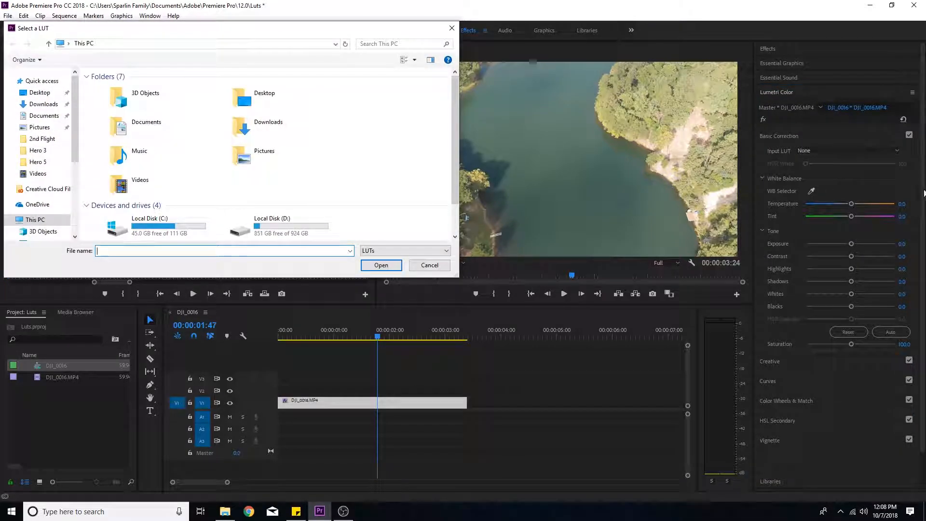
pyautogui.click(40, 92)
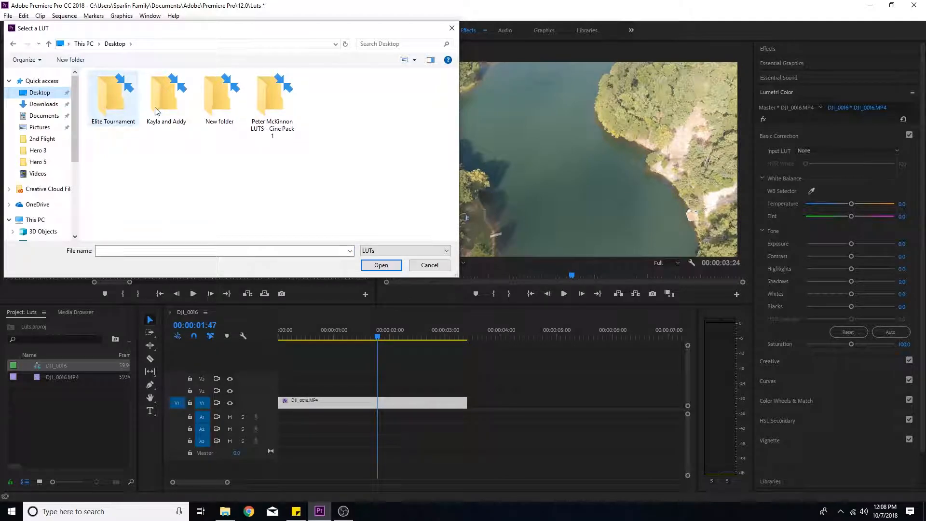
pyautogui.doubleClick(272, 100)
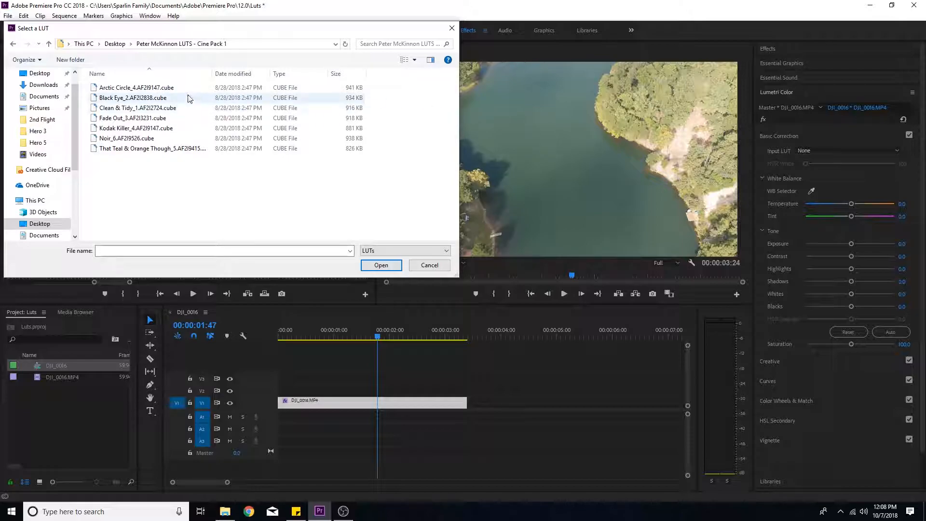
pyautogui.click(159, 89)
pyautogui.click(381, 266)
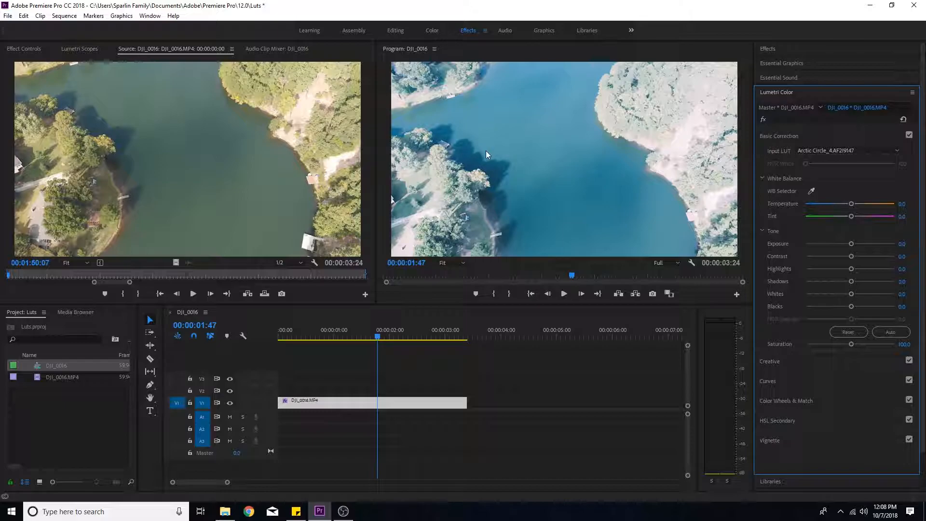
pyautogui.click(818, 150)
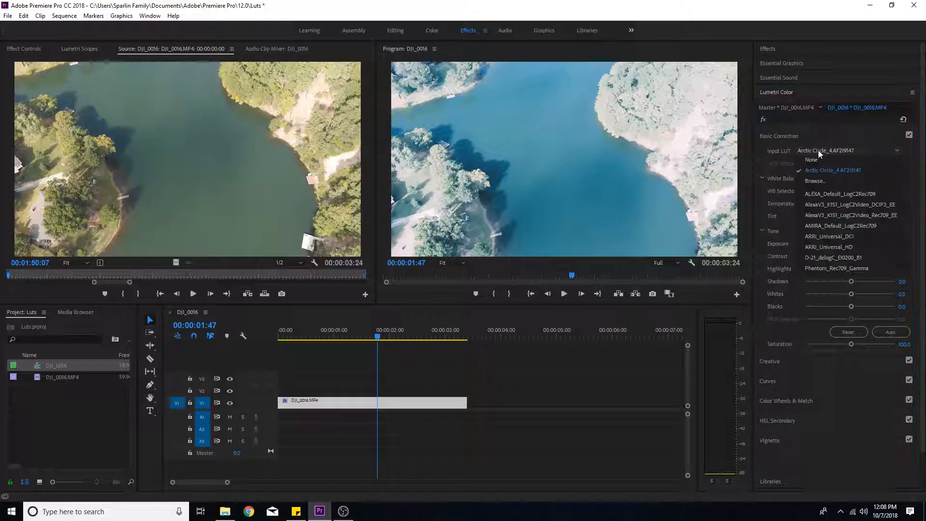
pyautogui.click(819, 160)
# Try the Kodak Killer_4 cube file as the clip's input LUT, and set the input LUT back to None
pyautogui.click(834, 150)
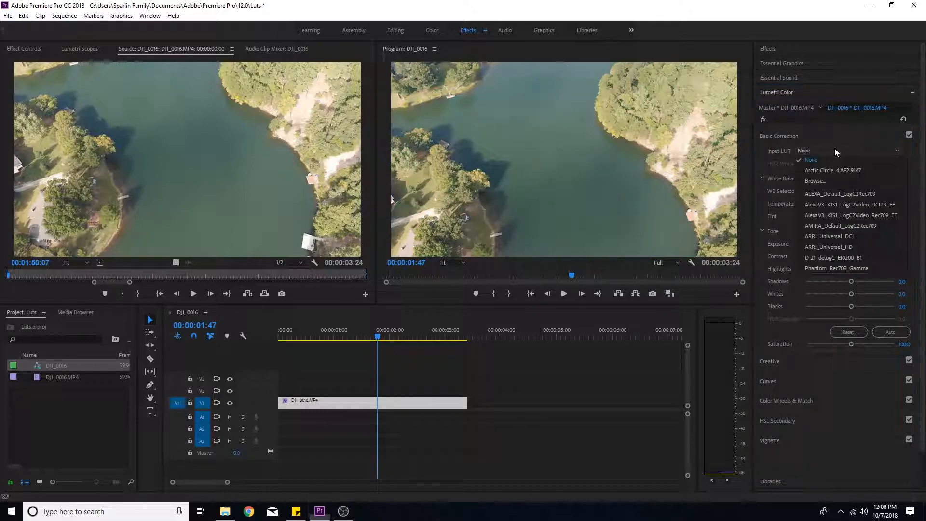
pyautogui.click(818, 179)
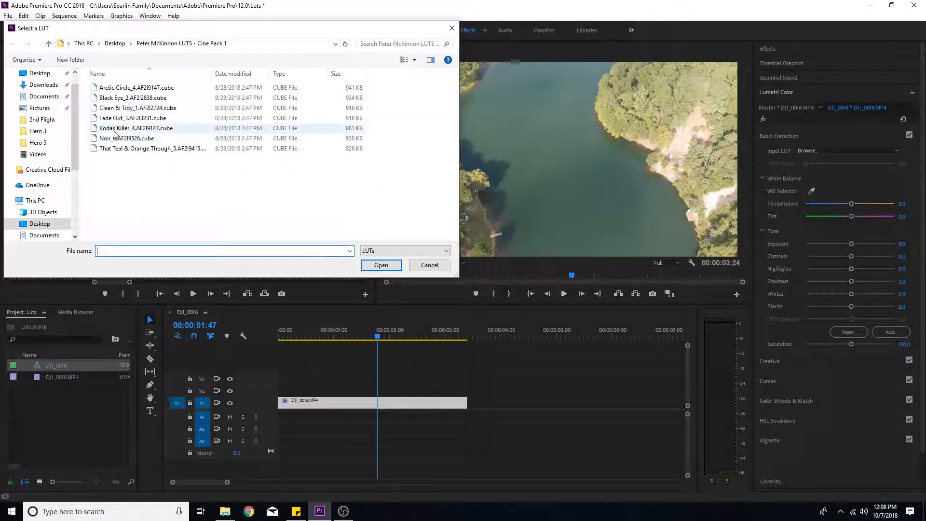
pyautogui.doubleClick(125, 128)
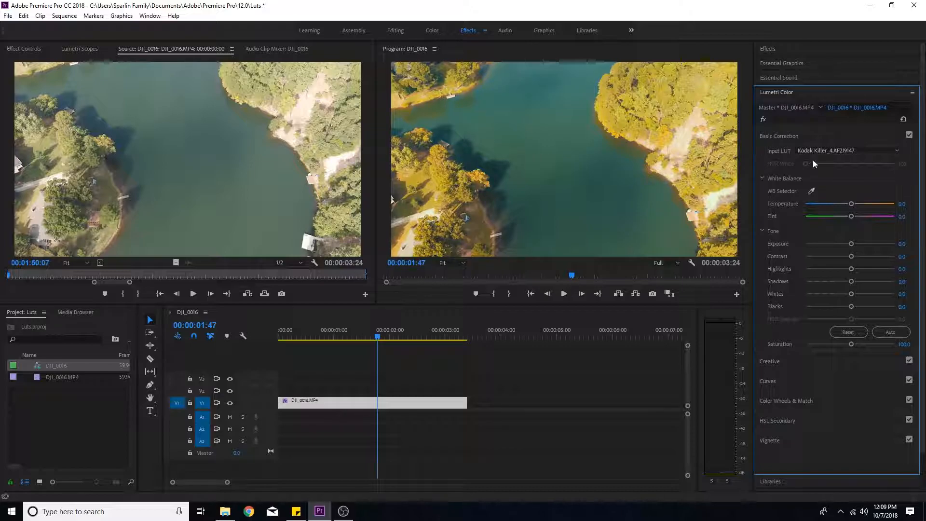
pyautogui.click(841, 150)
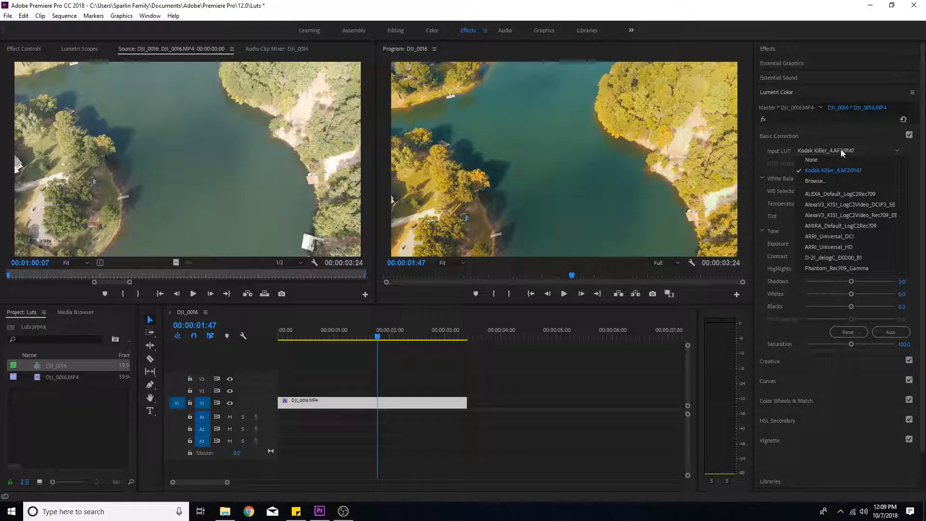
pyautogui.click(814, 159)
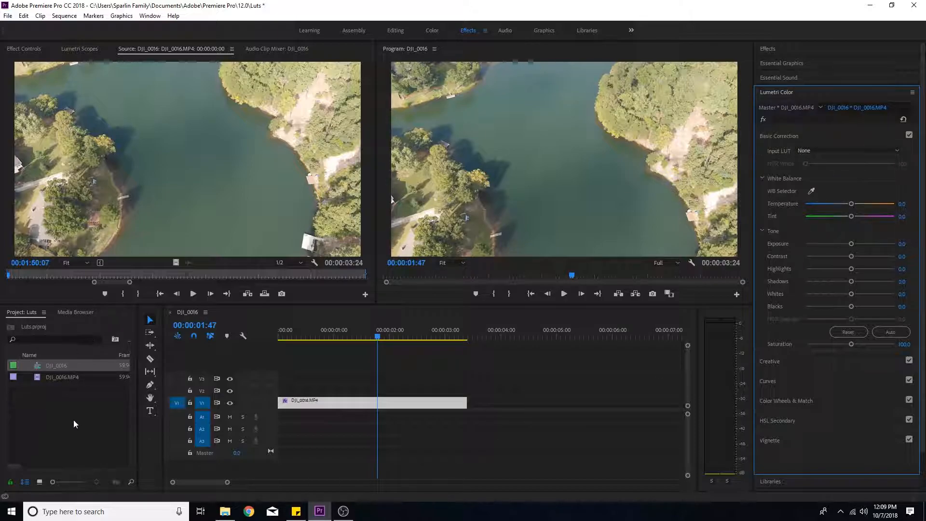
# Create a new 1920 x 1080 adjustment layer at 59.94 fps with square pixels in the project
pyautogui.rightClick(48, 409)
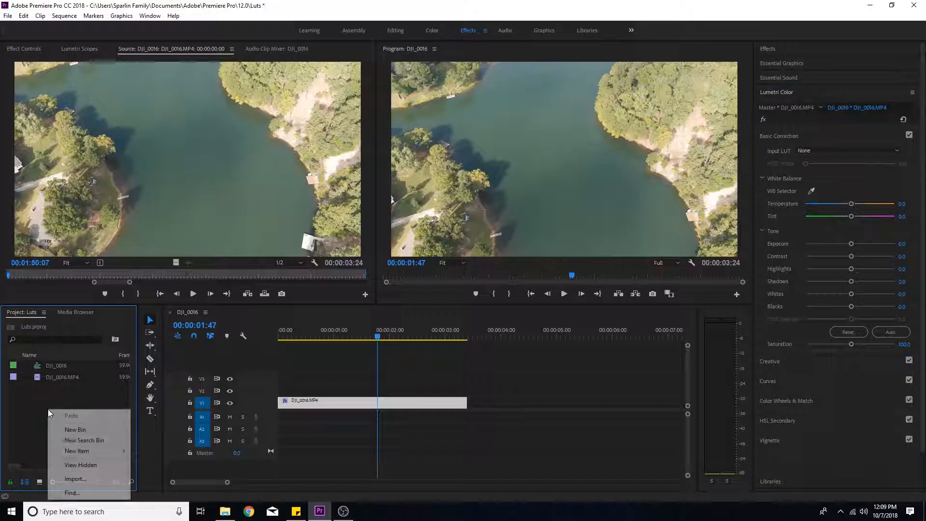
pyautogui.moveTo(78, 453)
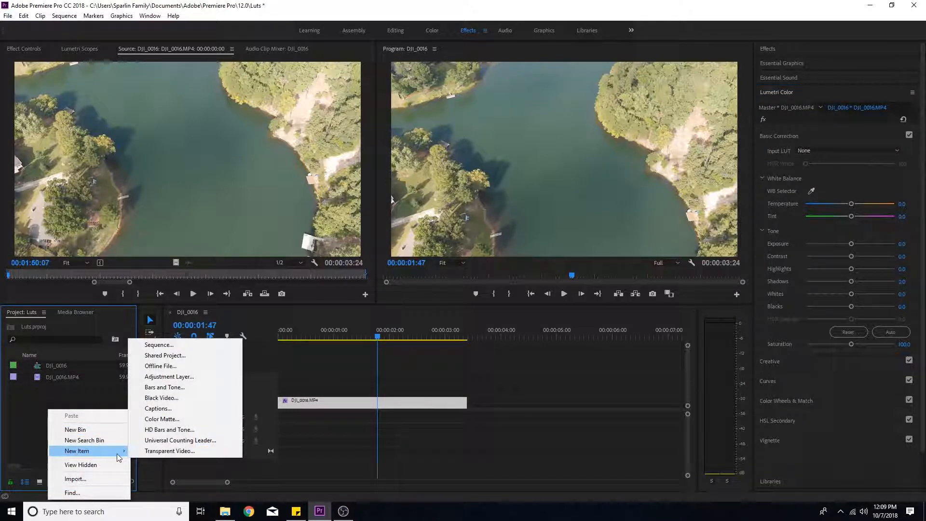
pyautogui.click(170, 377)
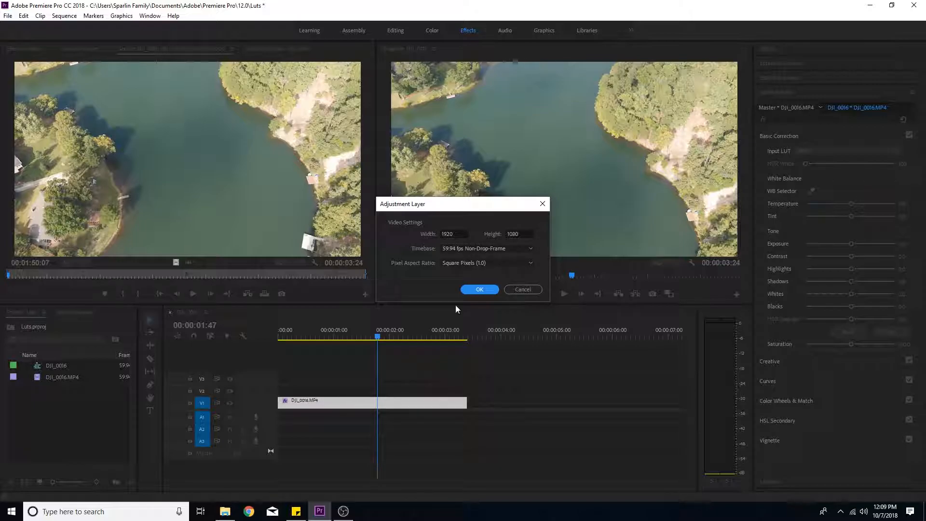
pyautogui.click(480, 290)
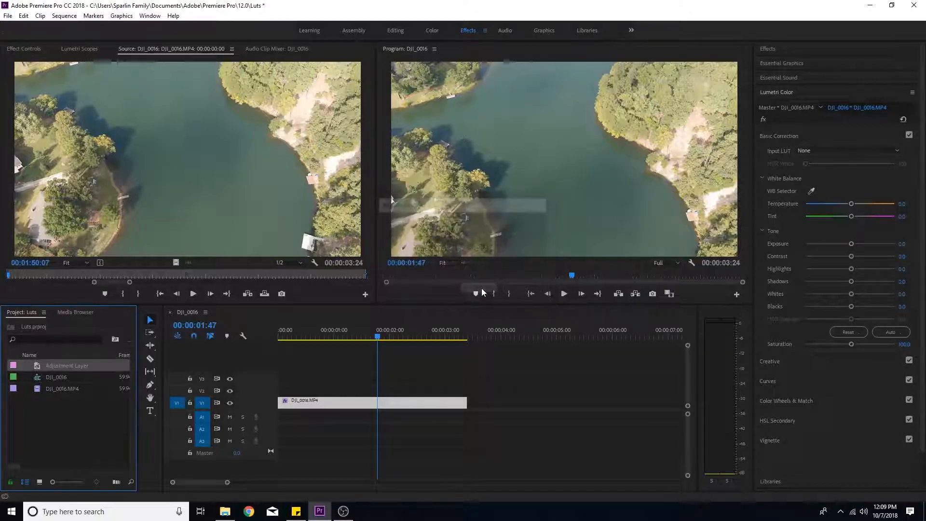
# Place the adjustment layer on V2 at the sequence start and trim its end to match the DJI_0016.MP4 clip
pyautogui.moveTo(37, 364); pyautogui.dragTo(276, 397)
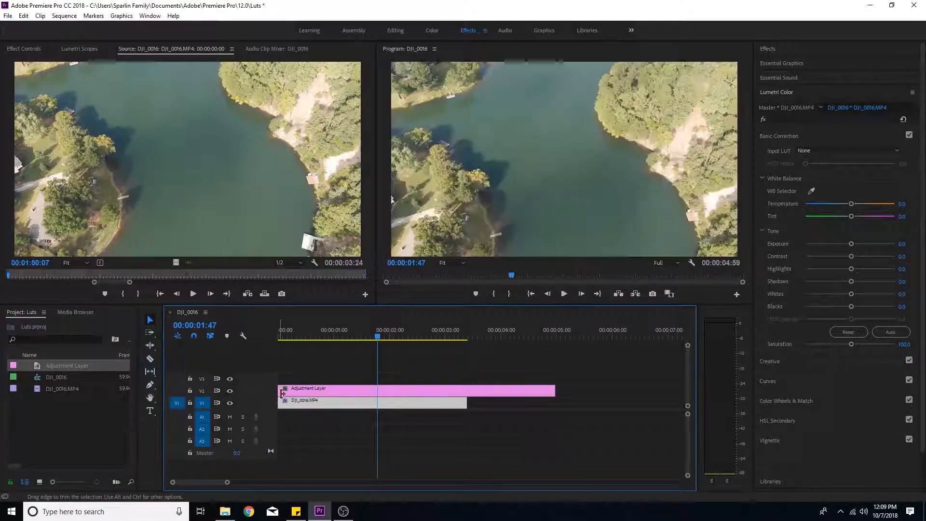
pyautogui.moveTo(550, 390); pyautogui.dragTo(466, 390)
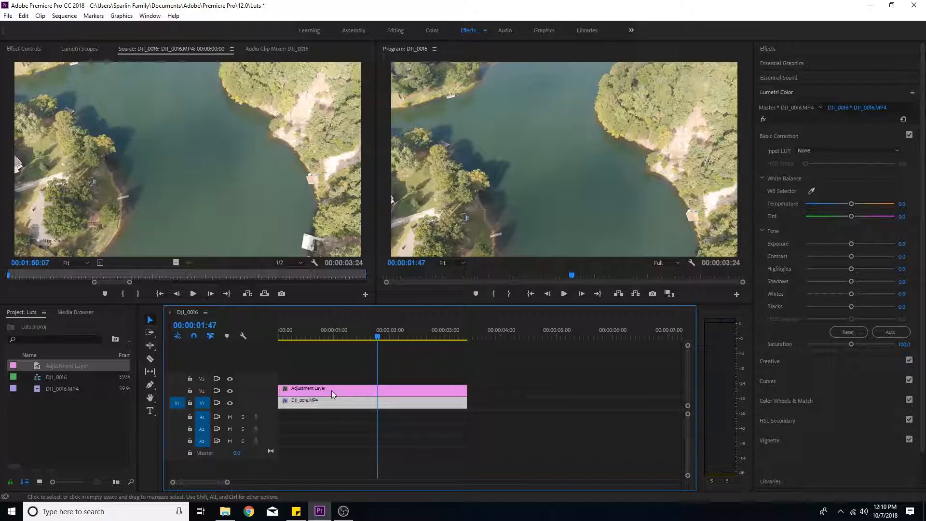
# Load the Kodak Killer_4 cube file as the adjustment layer's input LUT
pyautogui.click(350, 390)
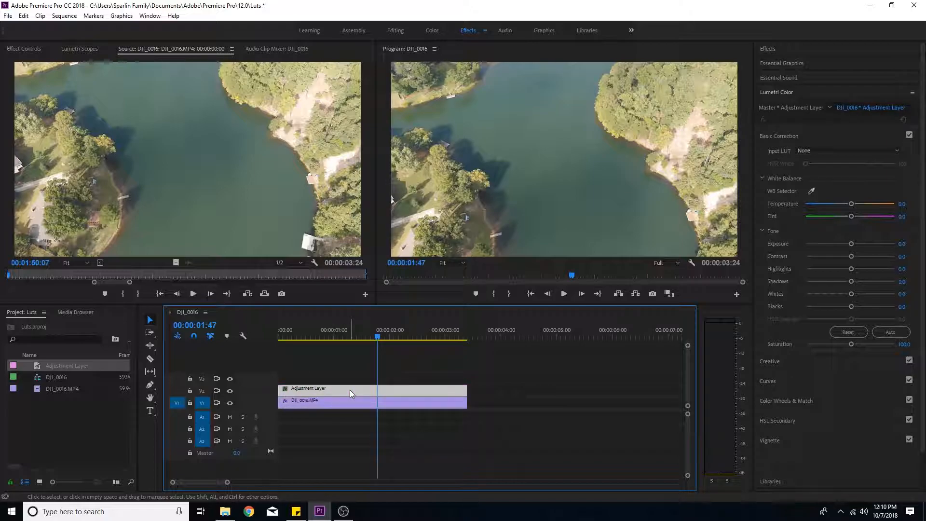
pyautogui.click(825, 149)
pyautogui.click(816, 180)
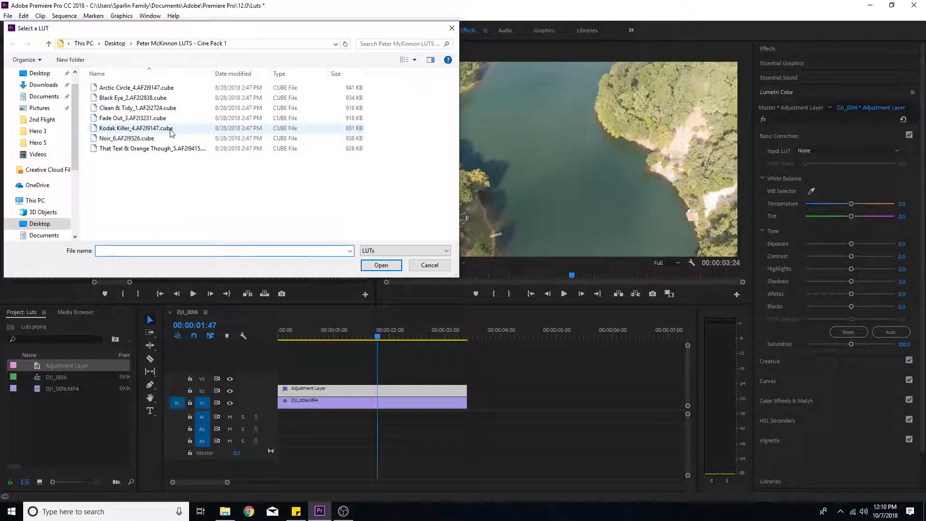
pyautogui.doubleClick(170, 130)
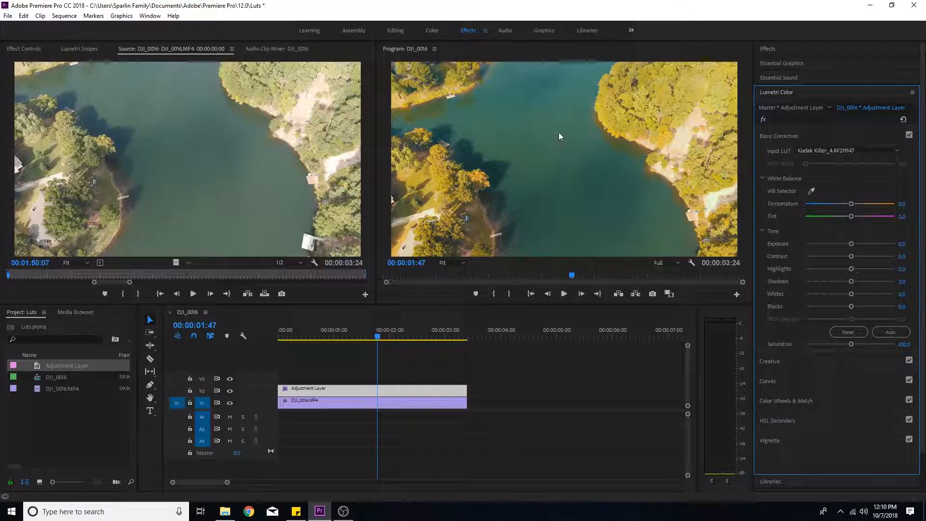
# Set the adjustment layer's opacity to 50%
pyautogui.click(21, 49)
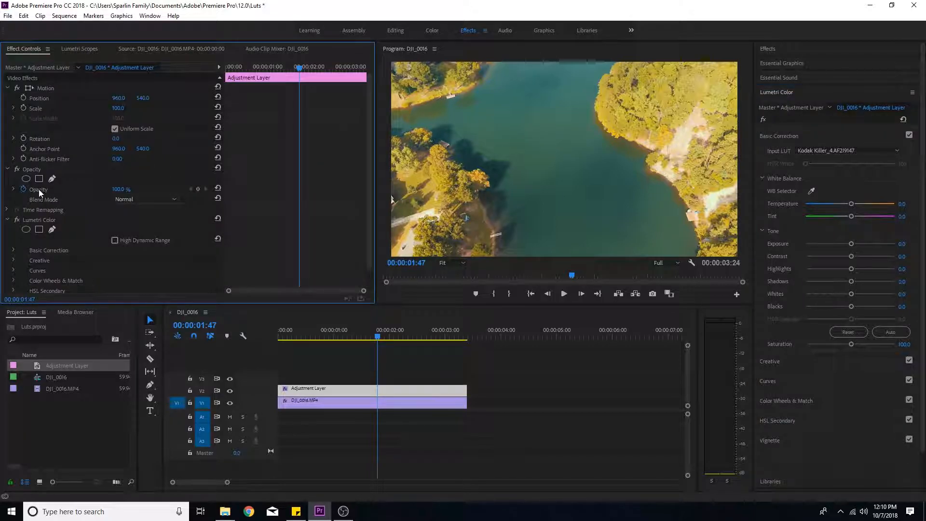
pyautogui.click(119, 189)
pyautogui.write('50')
pyautogui.press('Return')
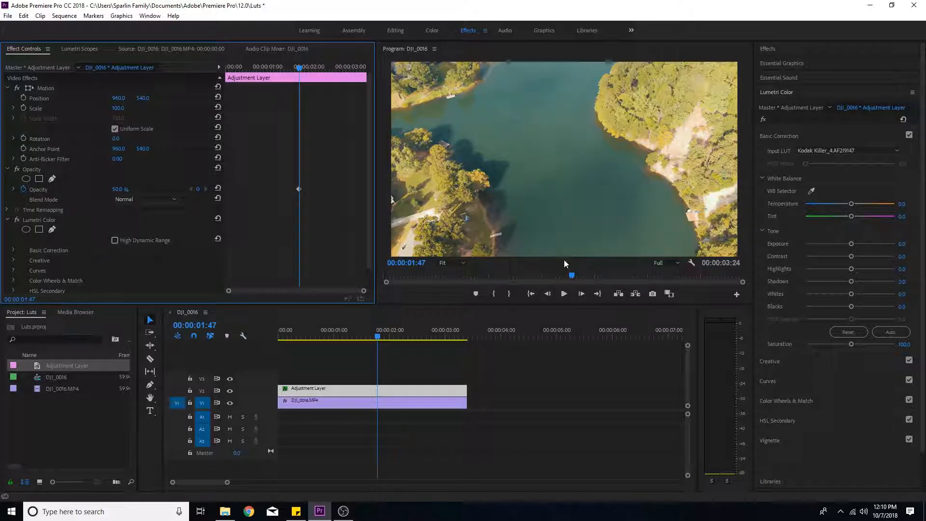
# Try adjustment layer opacities of 20%, 80% and 100%, ending at 0%, to compare the LUT's strength
pyautogui.click(119, 188)
pyautogui.write('20')
pyautogui.press('Return')
pyautogui.click(119, 189)
pyautogui.write('80')
pyautogui.press('Return')
pyautogui.moveTo(118, 189)
pyautogui.mouseDown()
pyautogui.moveTo(85, 189)
pyautogui.moveTo(129, 189)
pyautogui.mouseUp()
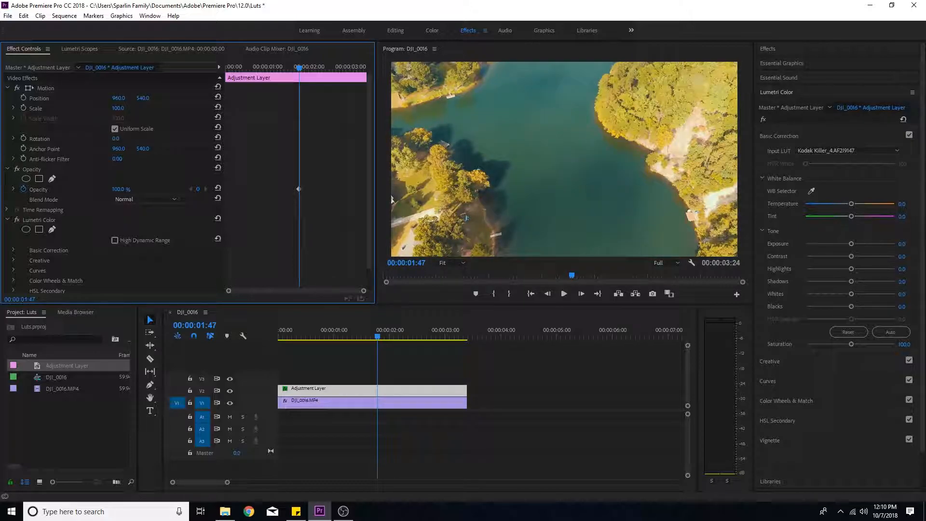
pyautogui.moveTo(119, 189)
pyautogui.mouseDown()
pyautogui.moveTo(89, 189)
pyautogui.moveTo(131, 189)
pyautogui.mouseUp()
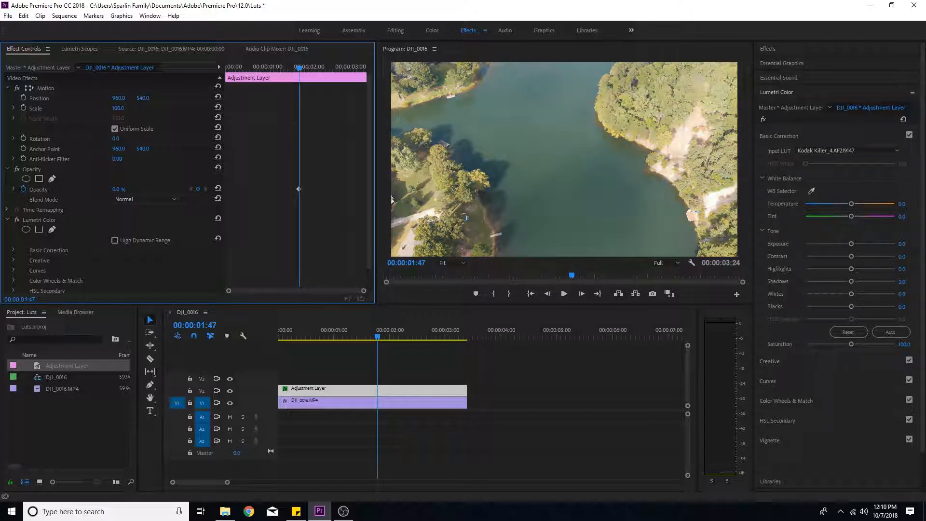
pyautogui.moveTo(121, 189); pyautogui.dragTo(102, 189)
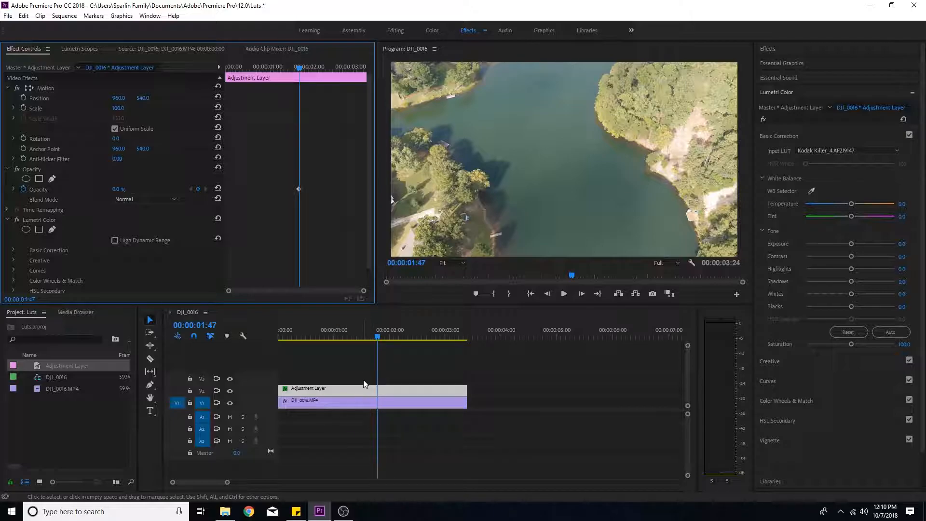
# Delete the adjustment layer from V2 in the timeline
pyautogui.click(394, 391)
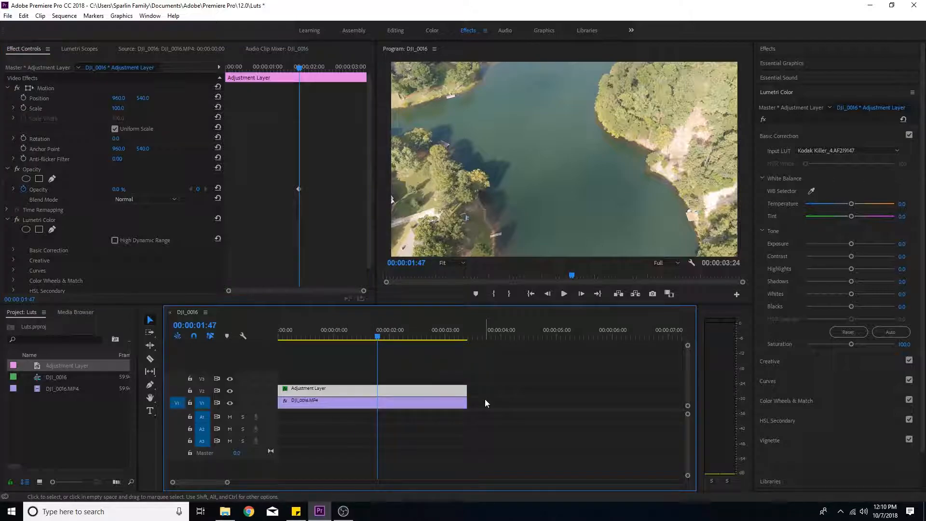
pyautogui.press('Delete')
# Apply the Kodak Killer_4 LUT directly to the DJI_0016.MP4 clip and vary the clip's opacity, ending at 100%
pyautogui.click(413, 401)
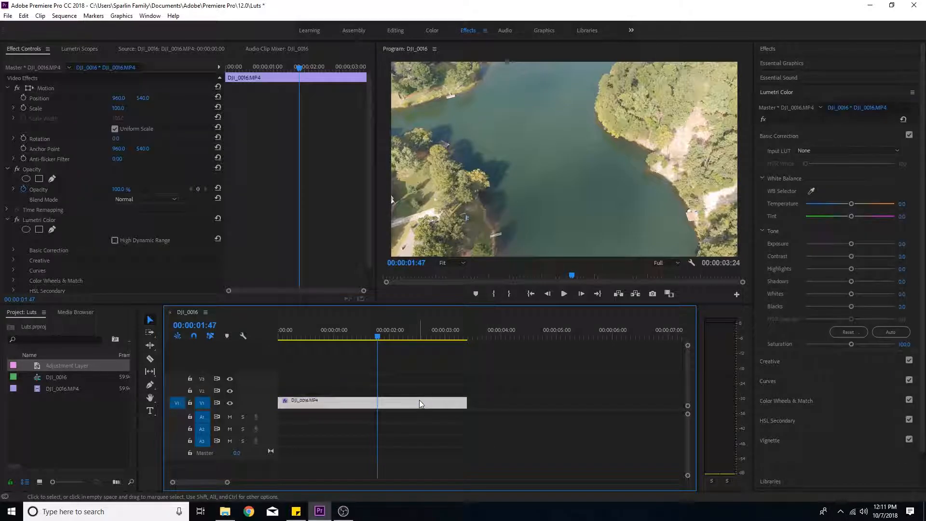
pyautogui.click(848, 150)
pyautogui.click(827, 172)
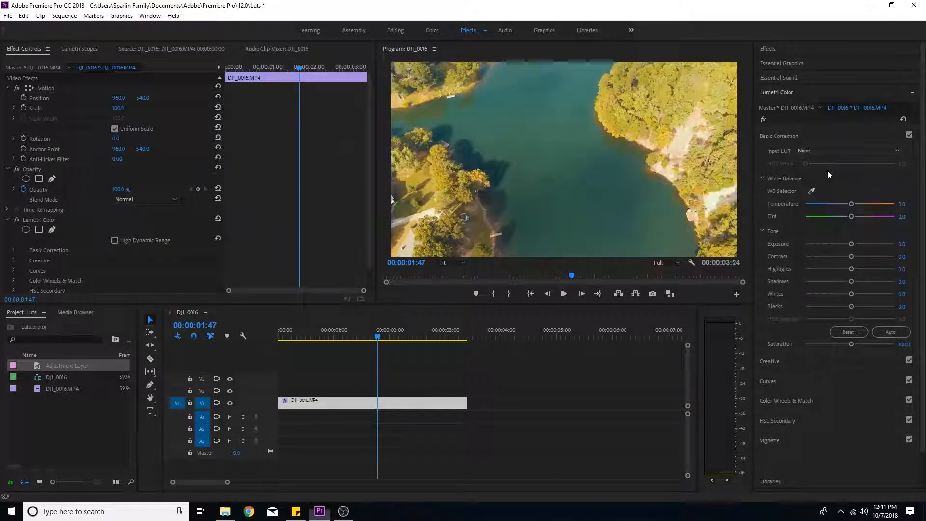
pyautogui.moveTo(125, 193)
pyautogui.mouseDown()
pyautogui.moveTo(83, 193)
pyautogui.moveTo(125, 193)
pyautogui.mouseUp()
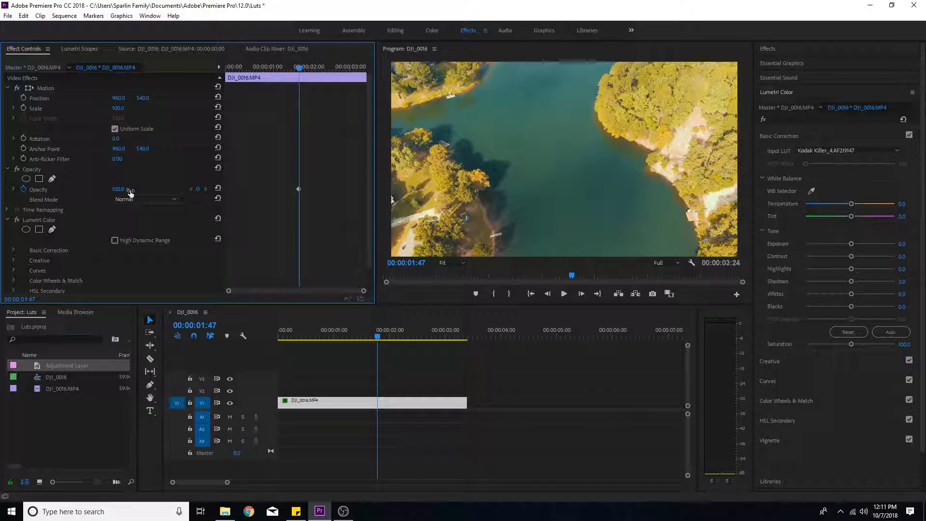
# Reset the DJI_0016.MP4 clip's input LUT to None
pyautogui.click(835, 151)
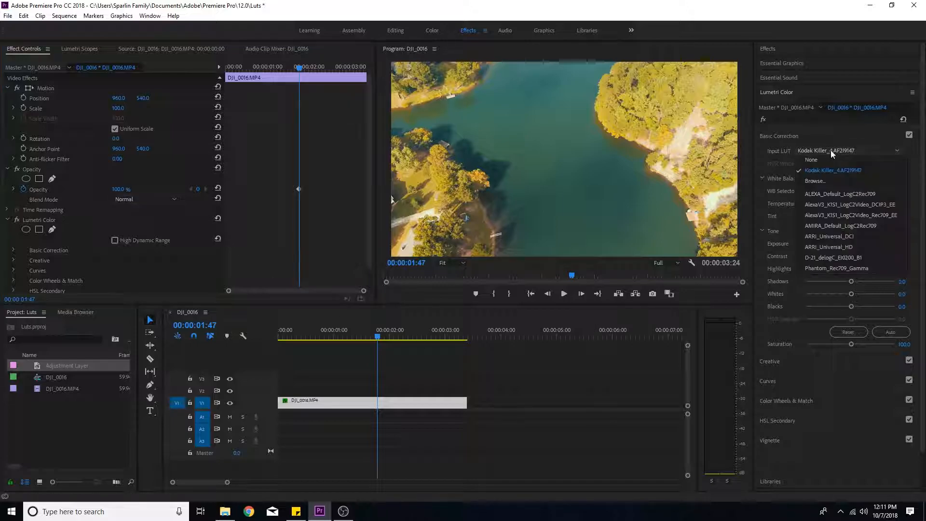
pyautogui.click(822, 160)
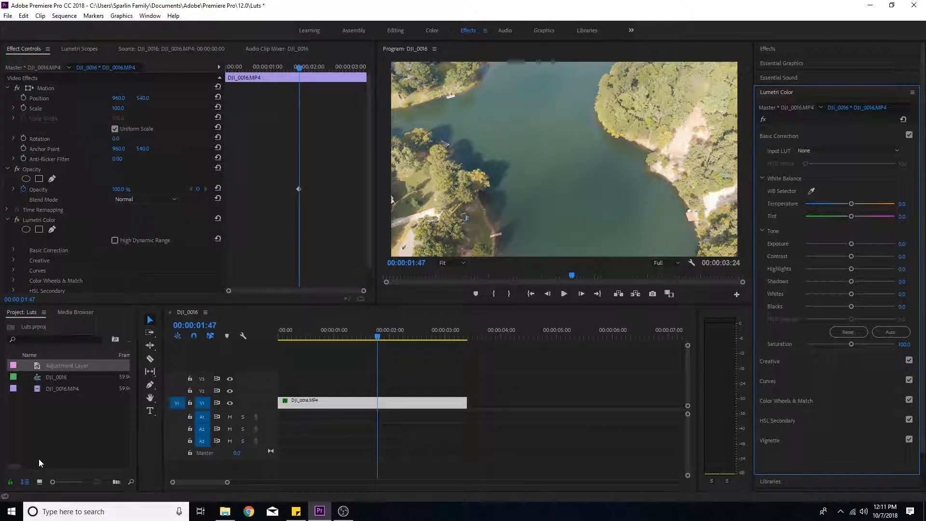
# Add the existing adjustment layer to V2 above the clip again and shorten it to the clip's length
pyautogui.moveTo(35, 373); pyautogui.dragTo(281, 391)
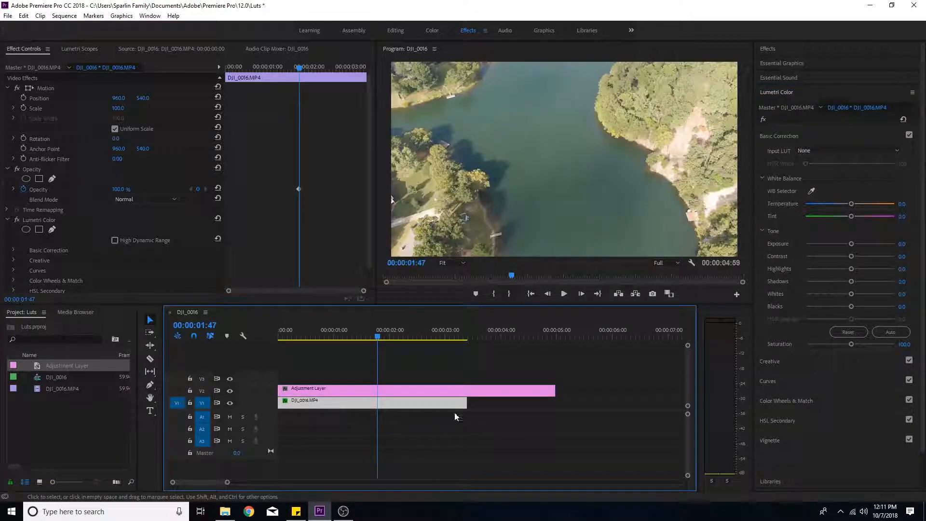
pyautogui.moveTo(557, 391); pyautogui.dragTo(467, 389)
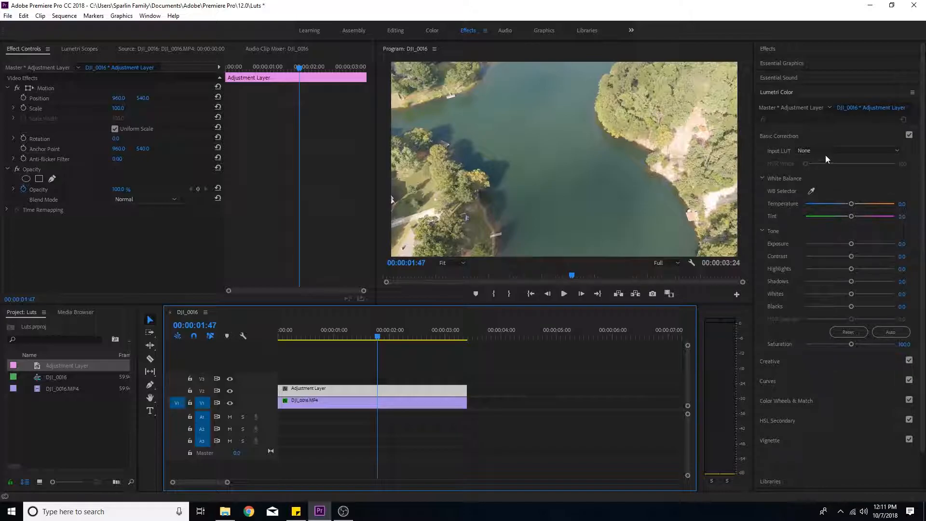
# Load the Kodak Killer_4 cube file as the adjustment layer's input LUT and lower the layer's opacity
pyautogui.click(825, 154)
pyautogui.click(818, 177)
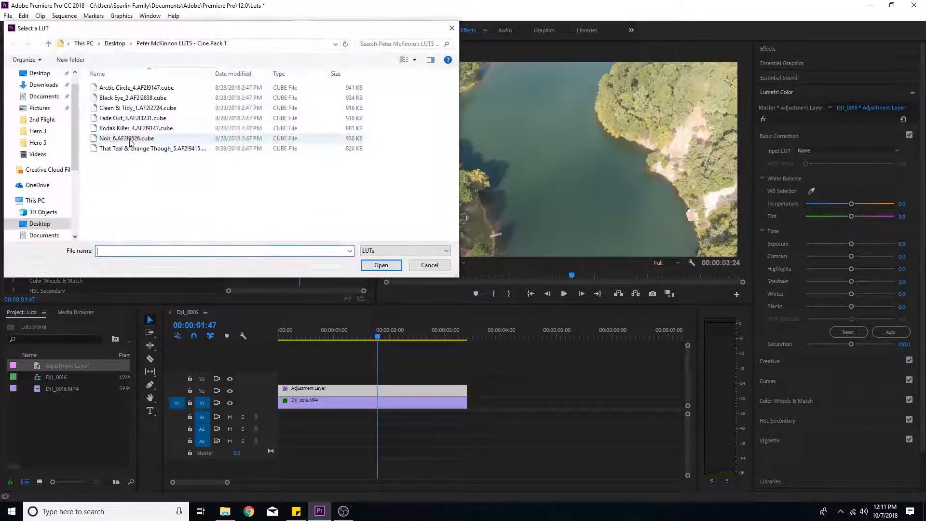
pyautogui.doubleClick(134, 134)
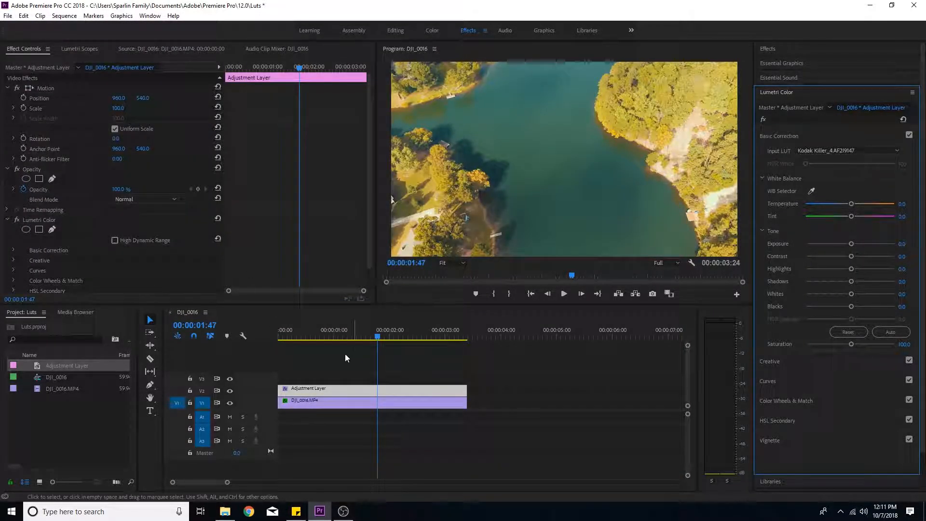
pyautogui.moveTo(122, 191)
pyautogui.mouseDown()
pyautogui.moveTo(98, 192)
pyautogui.moveTo(107, 192)
pyautogui.mouseUp()
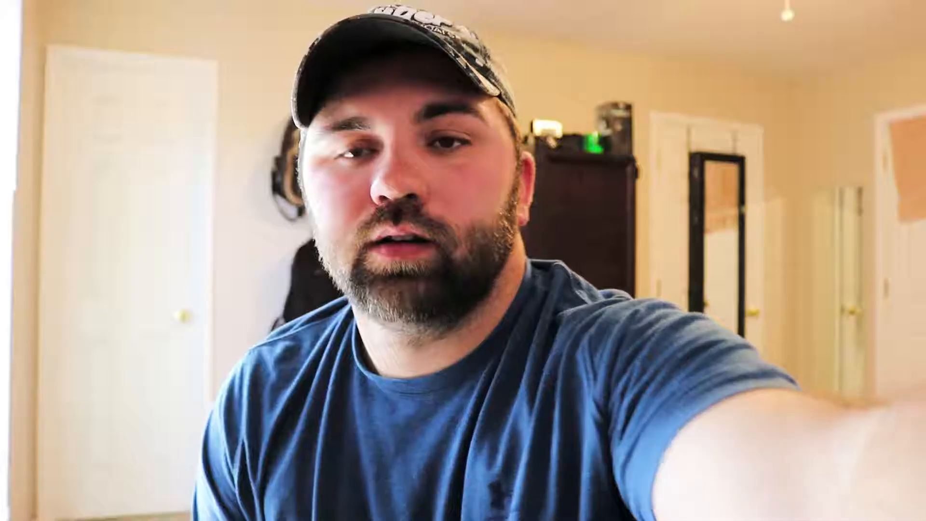